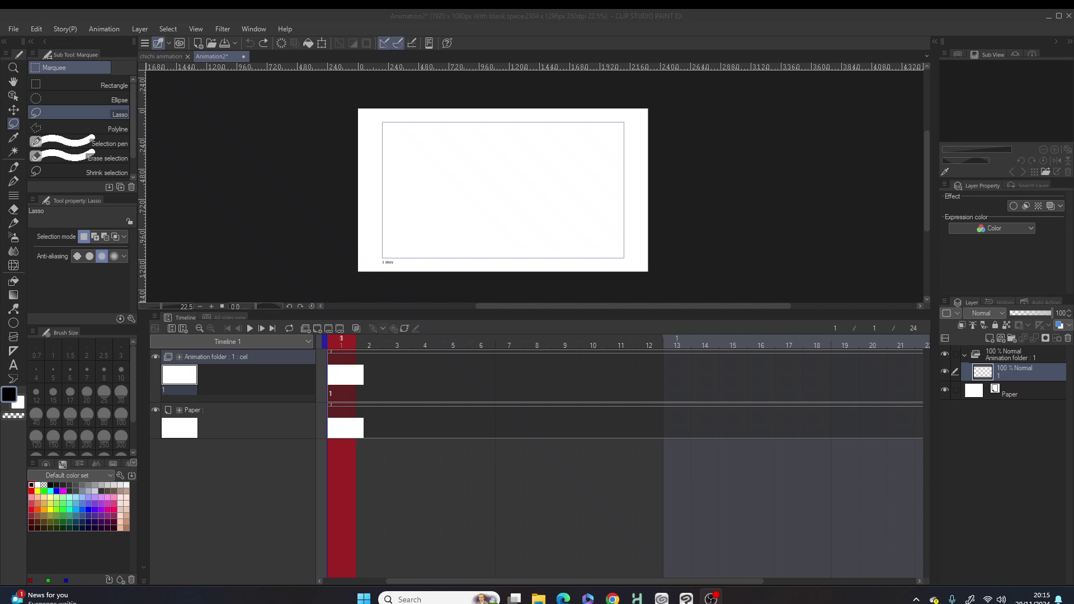
# Draw a triangle outline on the first cel with the G-pen
pyautogui.click(14, 181)
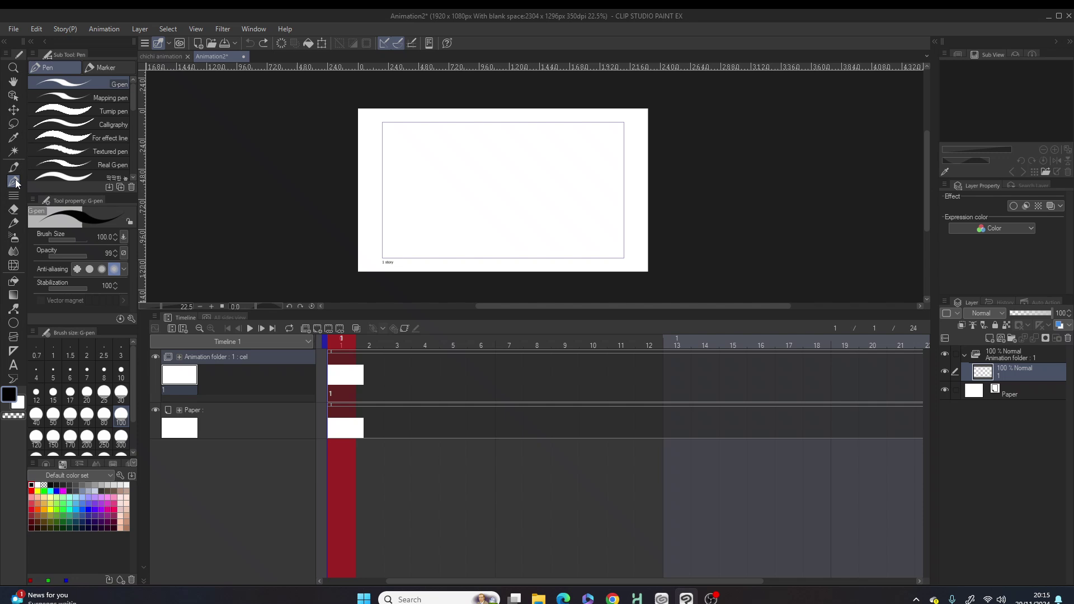
pyautogui.click(13, 182)
pyautogui.moveTo(462, 137)
pyautogui.mouseDown()
pyautogui.moveTo(427, 229)
pyautogui.moveTo(553, 181)
pyautogui.moveTo(454, 132)
pyautogui.mouseUp()
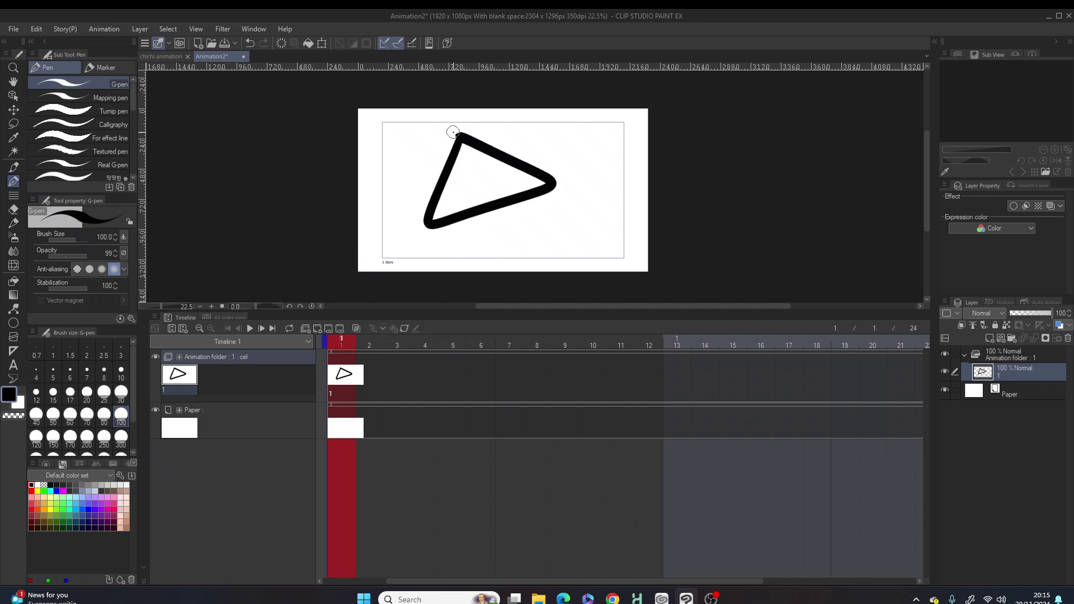
# Add a new animation cel at frame 2 and draw a circle on it
pyautogui.click(364, 364)
pyautogui.click(317, 329)
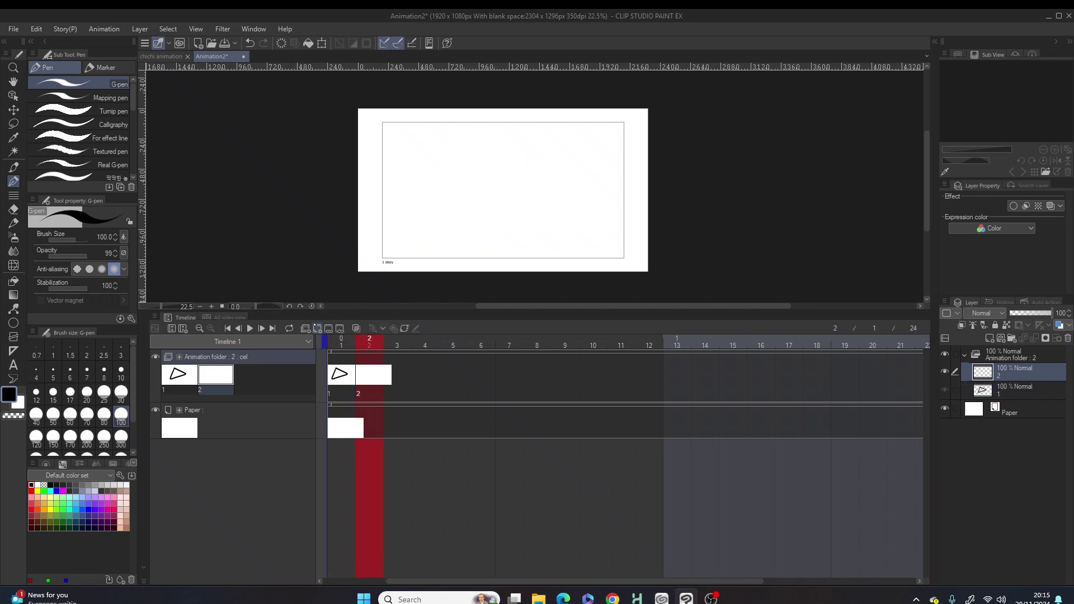
pyautogui.moveTo(479, 144)
pyautogui.mouseDown()
pyautogui.moveTo(447, 152)
pyautogui.moveTo(456, 231)
pyautogui.moveTo(522, 222)
pyautogui.moveTo(516, 153)
pyautogui.moveTo(466, 137)
pyautogui.mouseUp()
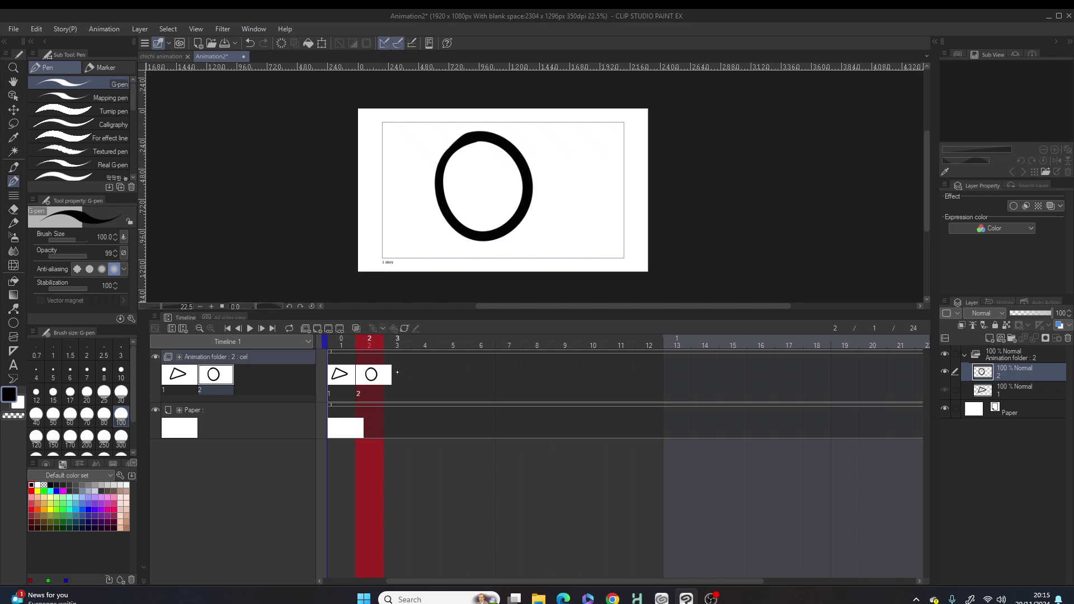
# Add a new blank animation cel at frame 3
pyautogui.click(412, 354)
pyautogui.click(318, 329)
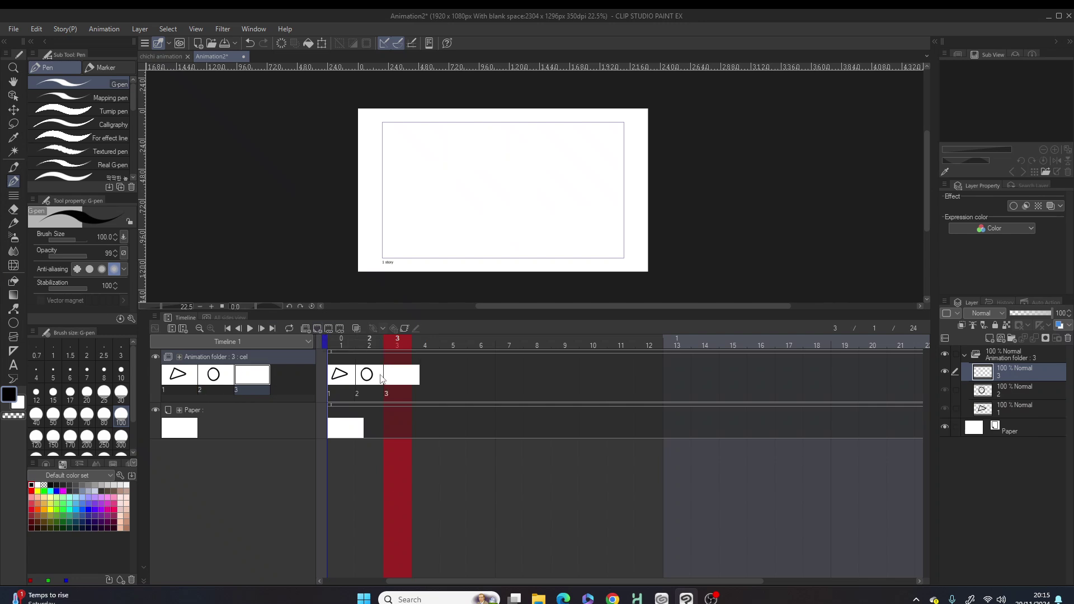
pyautogui.click(342, 378)
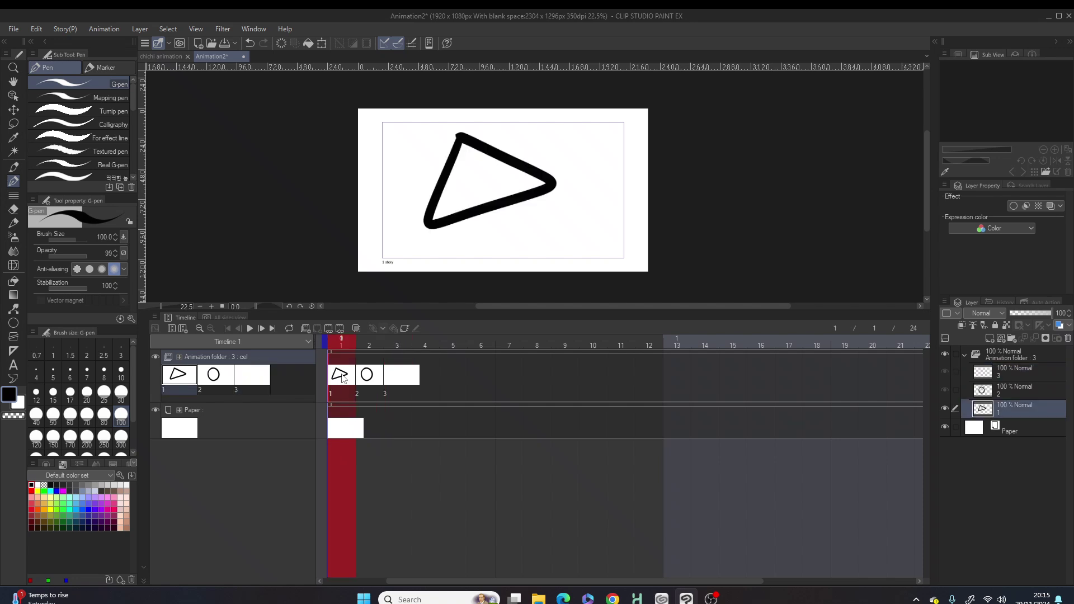
pyautogui.click(385, 379)
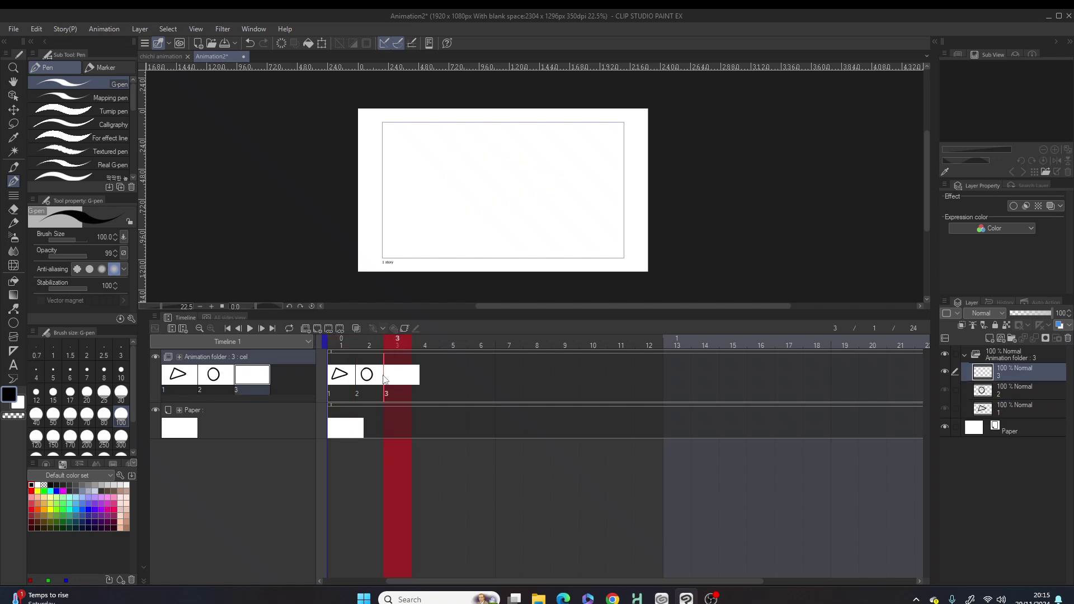
# Copy the frame 1 triangle cel and paste it into frame 3
pyautogui.click(343, 379)
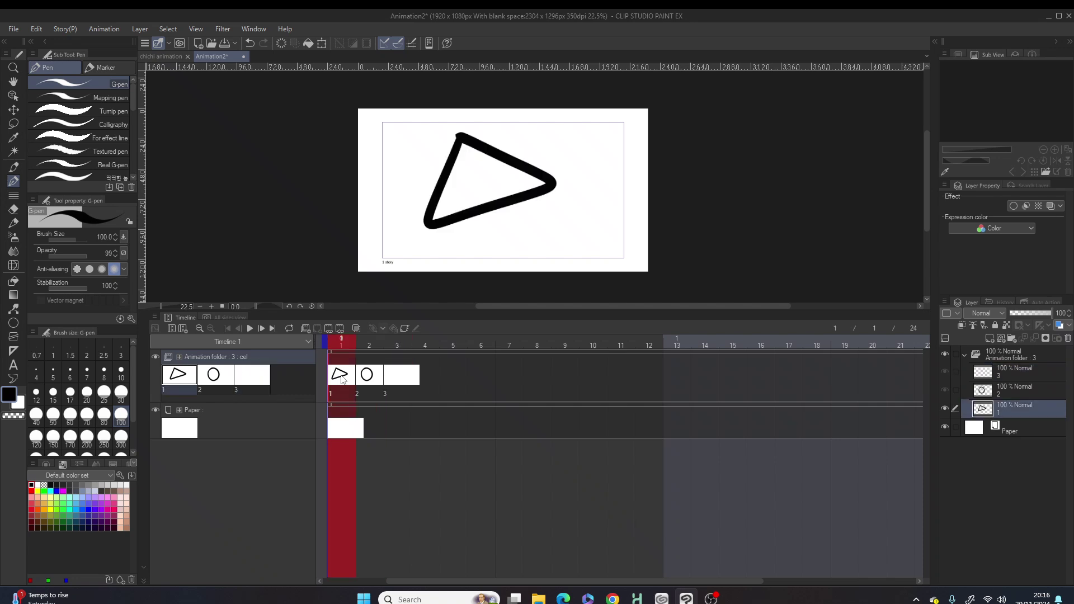
pyautogui.rightClick(343, 378)
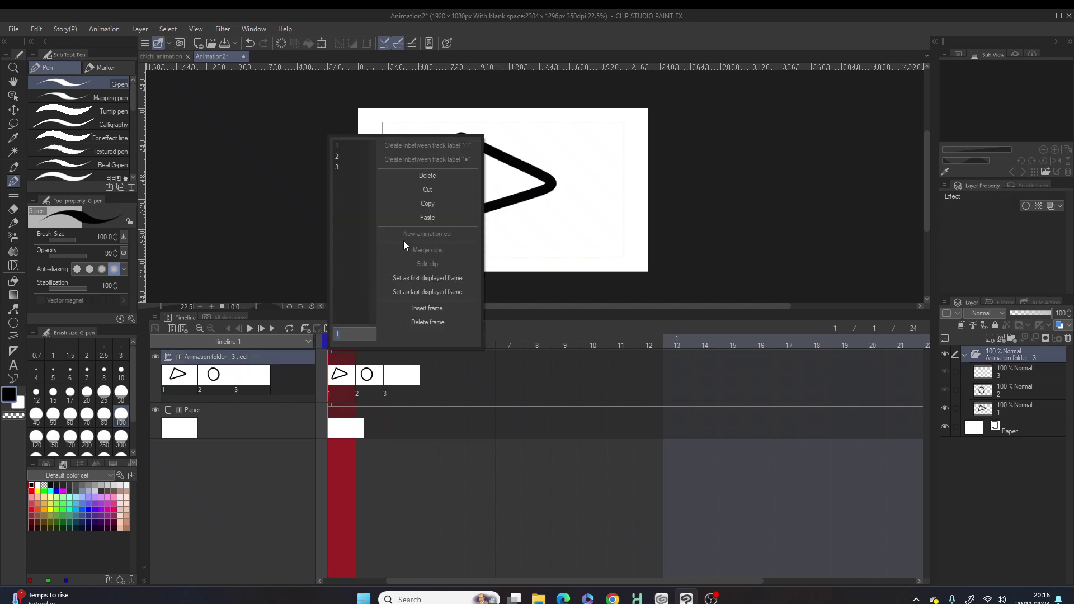
pyautogui.click(426, 203)
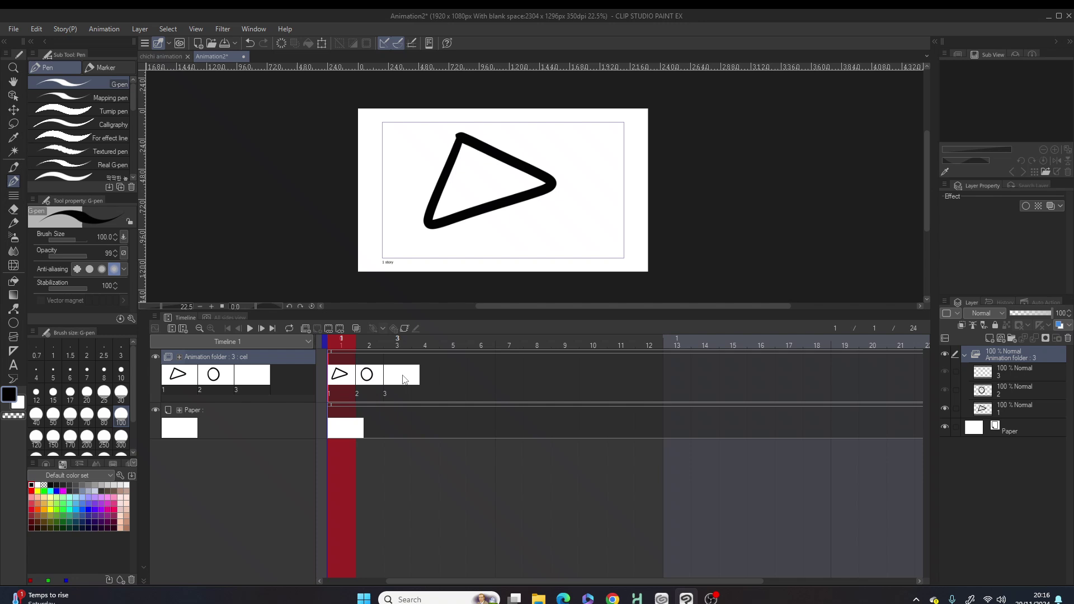
pyautogui.click(402, 374)
pyautogui.rightClick(400, 375)
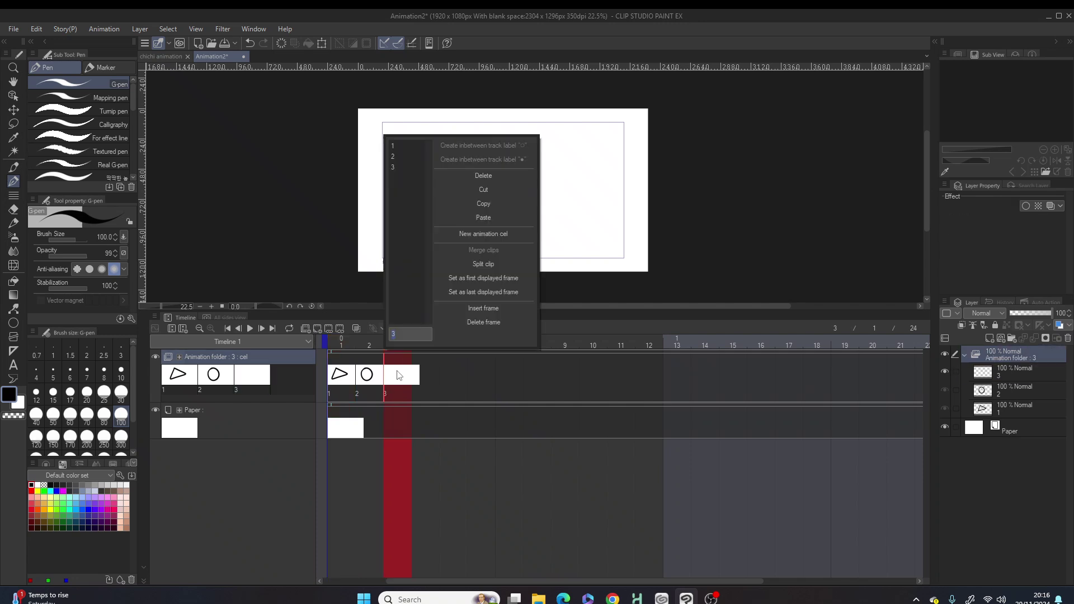
pyautogui.click(485, 216)
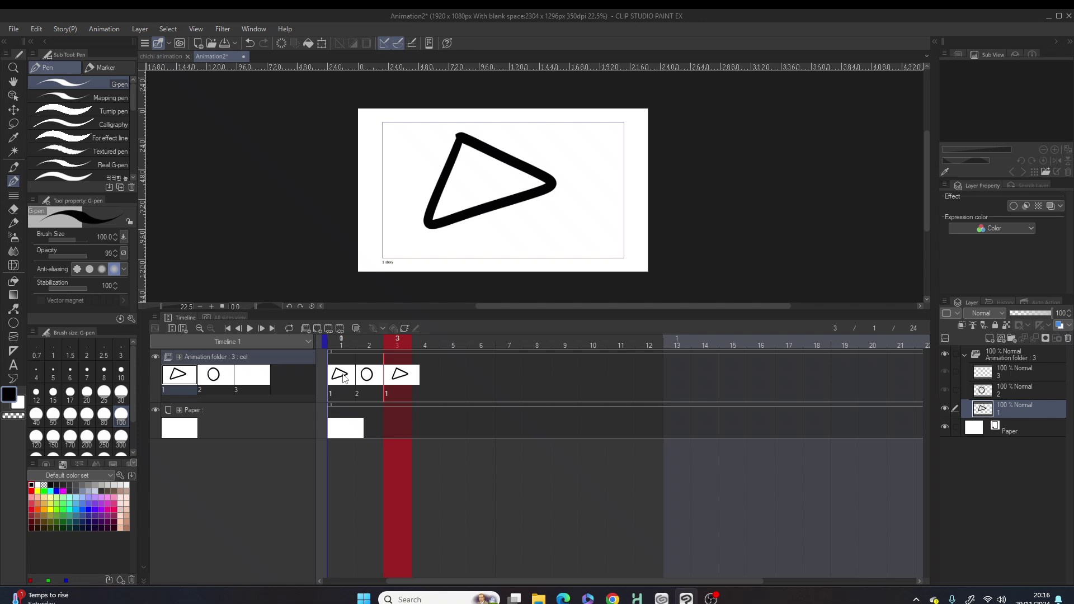
# Rotate the shared triangle cel about 40° clockwise with Edit > Transform > Rotate
pyautogui.click(36, 29)
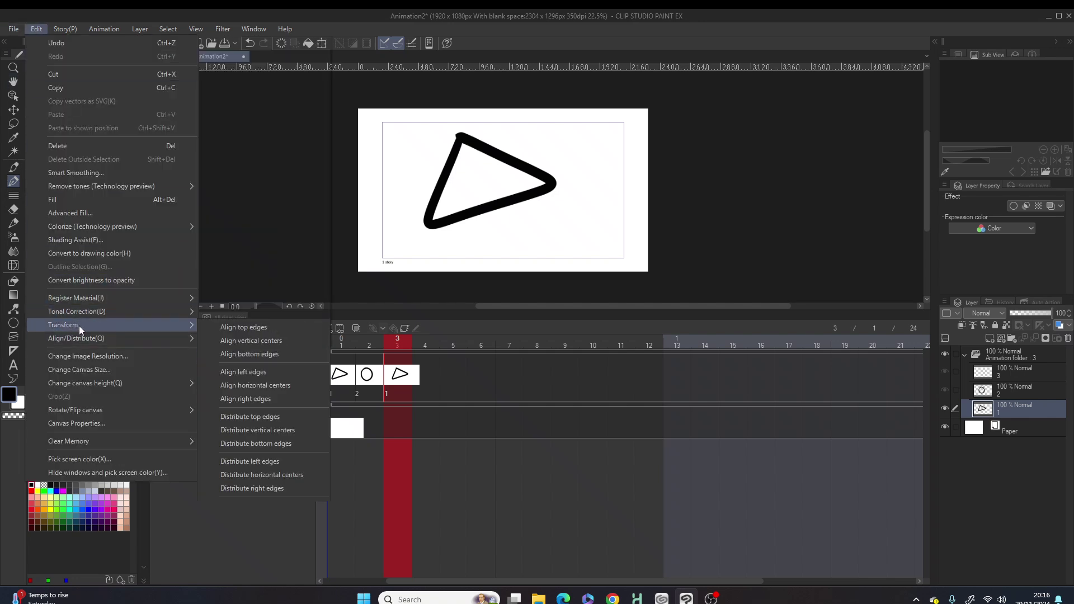
pyautogui.moveTo(92, 323)
pyautogui.click(233, 353)
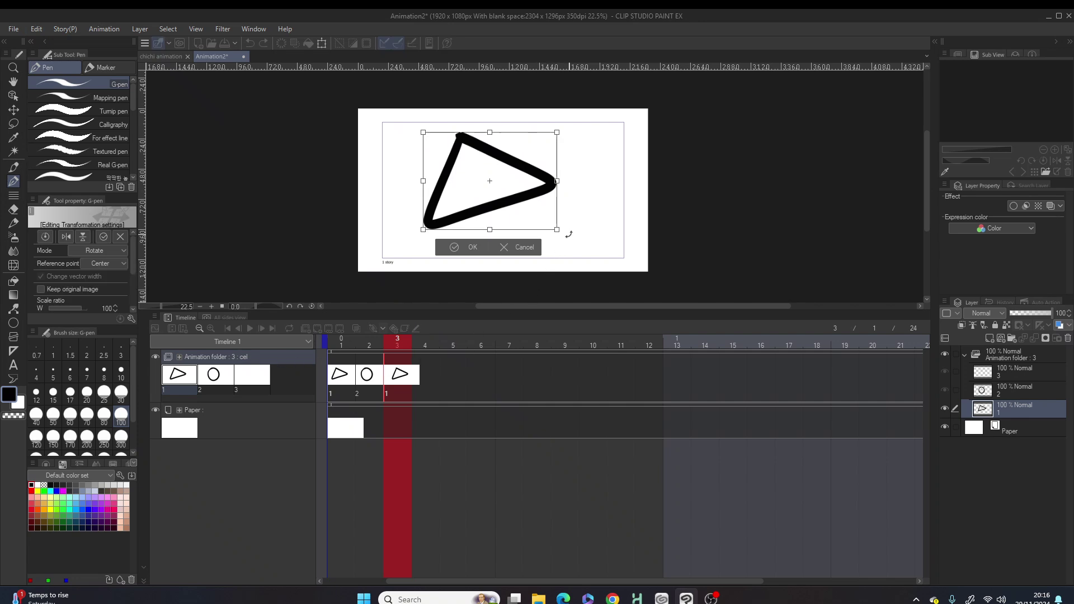
pyautogui.moveTo(569, 236); pyautogui.dragTo(456, 273)
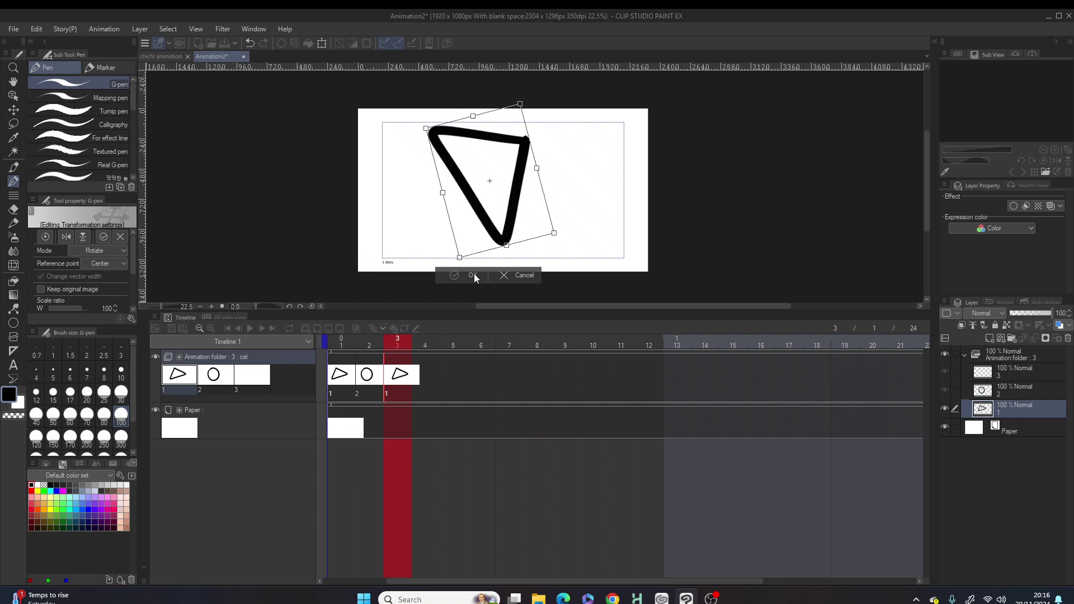
pyautogui.click(474, 274)
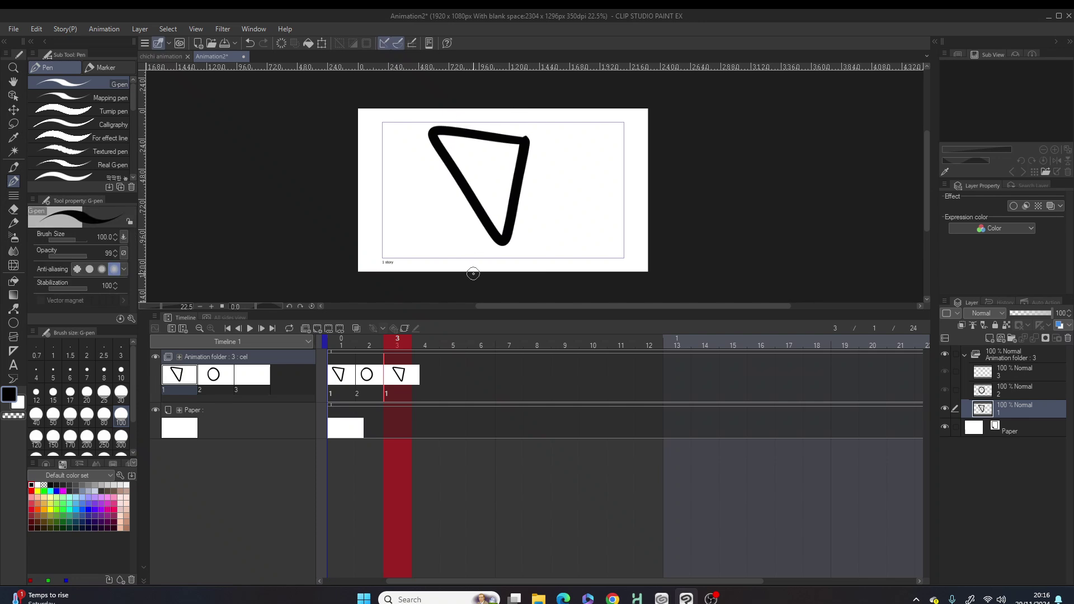
pyautogui.click(339, 379)
# Draw three thick strokes across the triangle on frame 3, then compare with frame 1
pyautogui.click(397, 379)
pyautogui.moveTo(440, 215); pyautogui.dragTo(573, 138)
pyautogui.moveTo(503, 120); pyautogui.dragTo(475, 259)
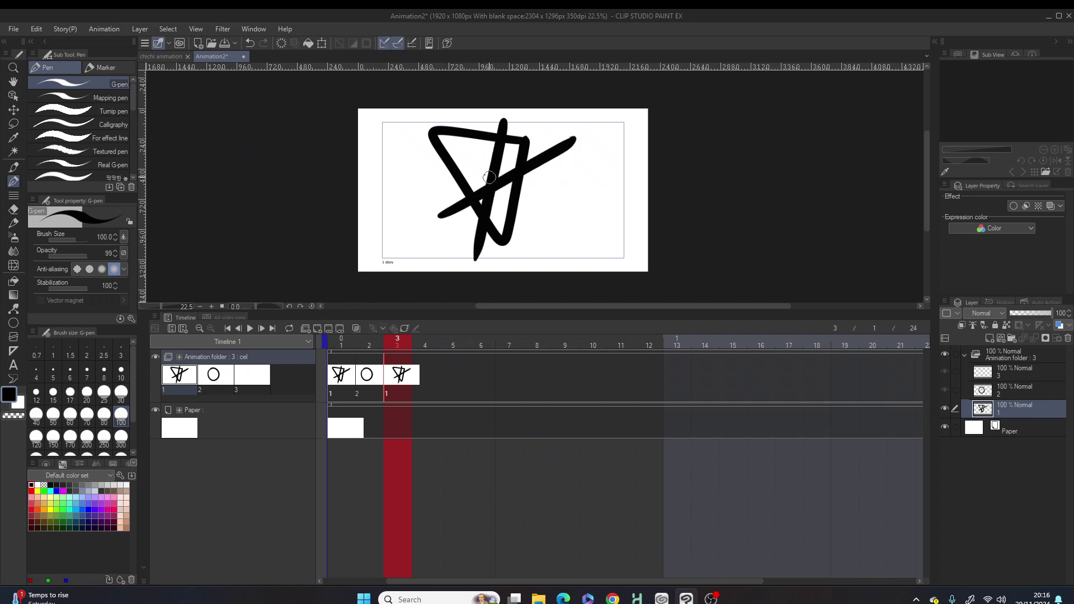
pyautogui.moveTo(426, 193); pyautogui.dragTo(552, 113)
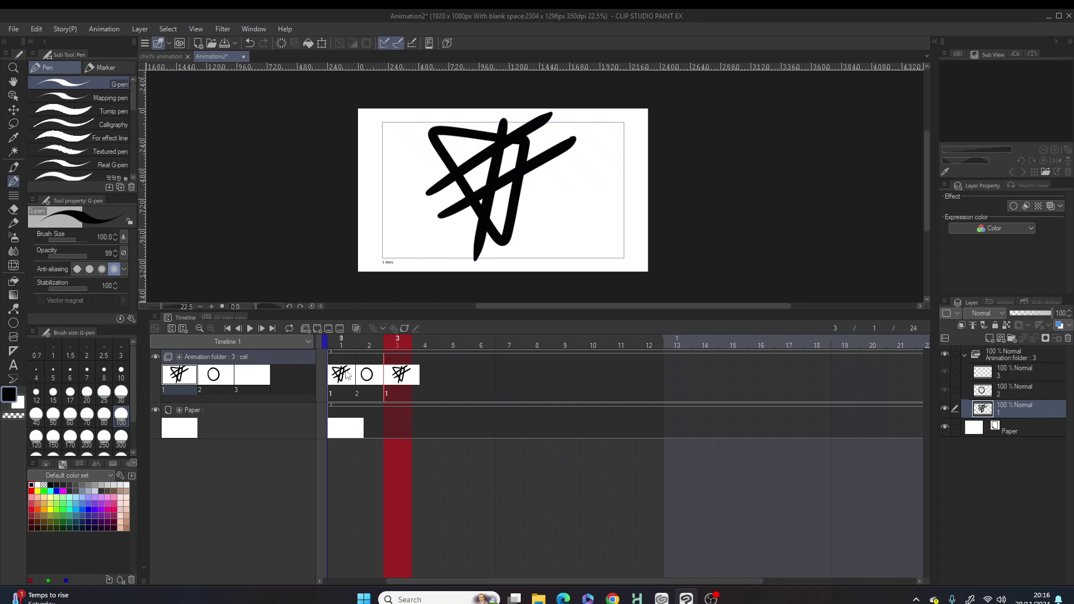
pyautogui.click(347, 375)
pyautogui.click(409, 376)
# Undo the scribbles, rotation, paste and third cel creation
pyautogui.click(250, 42)
pyautogui.click(251, 42)
pyautogui.click(250, 42)
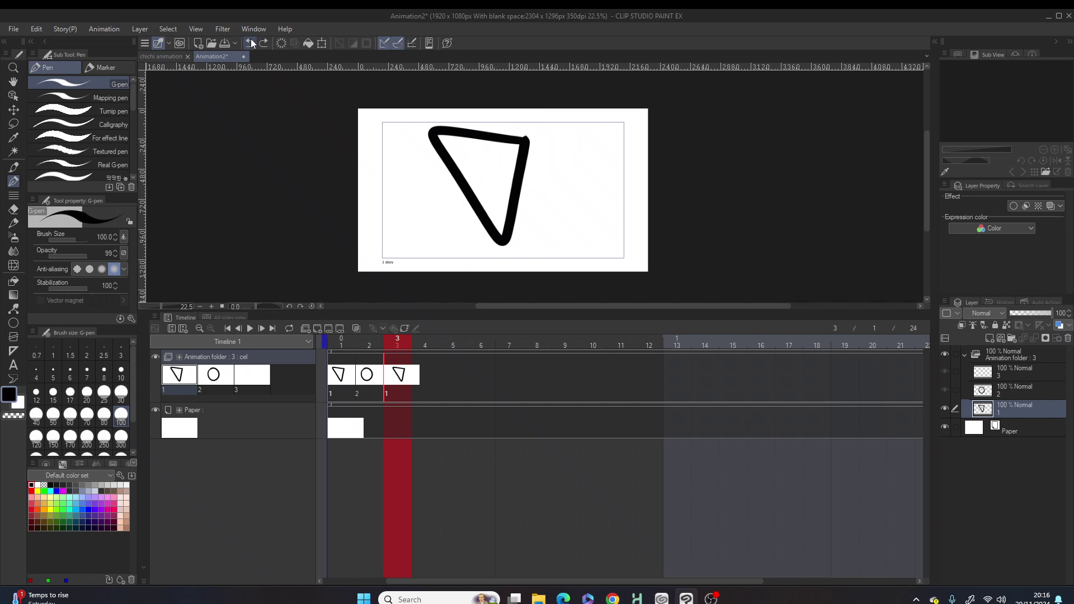
pyautogui.click(251, 42)
pyautogui.click(251, 42)
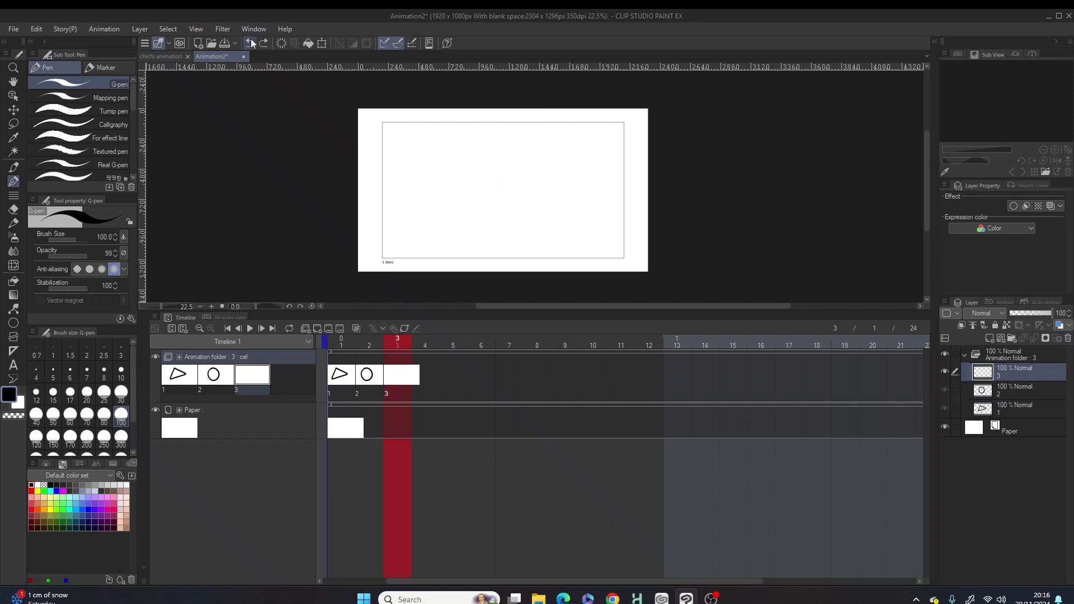
pyautogui.click(250, 42)
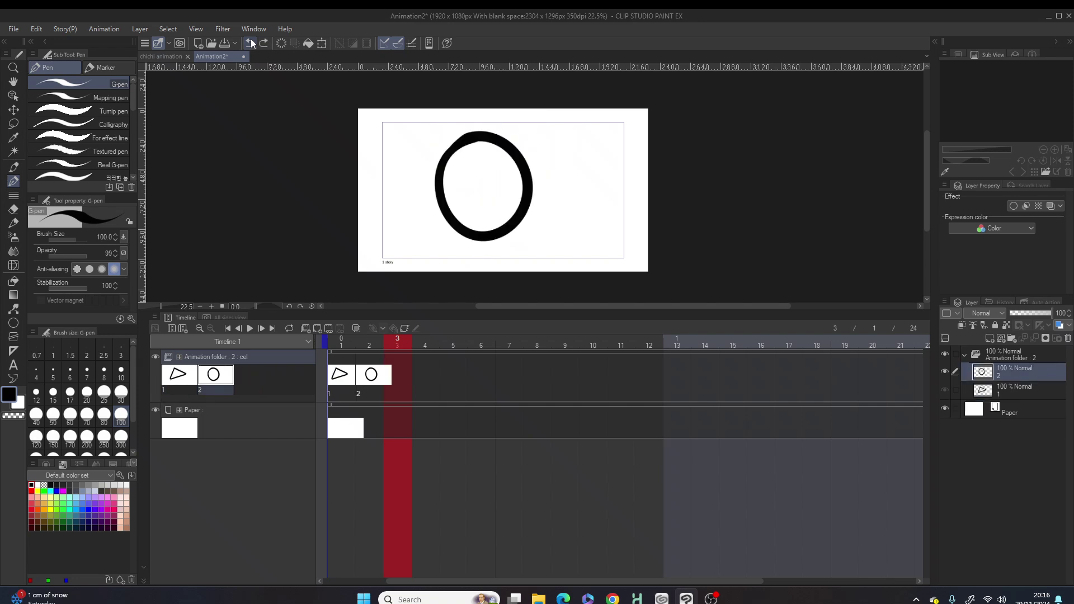
# Preview frame 1's triangle and frame 2's circle, ending on frame 1
pyautogui.click(338, 375)
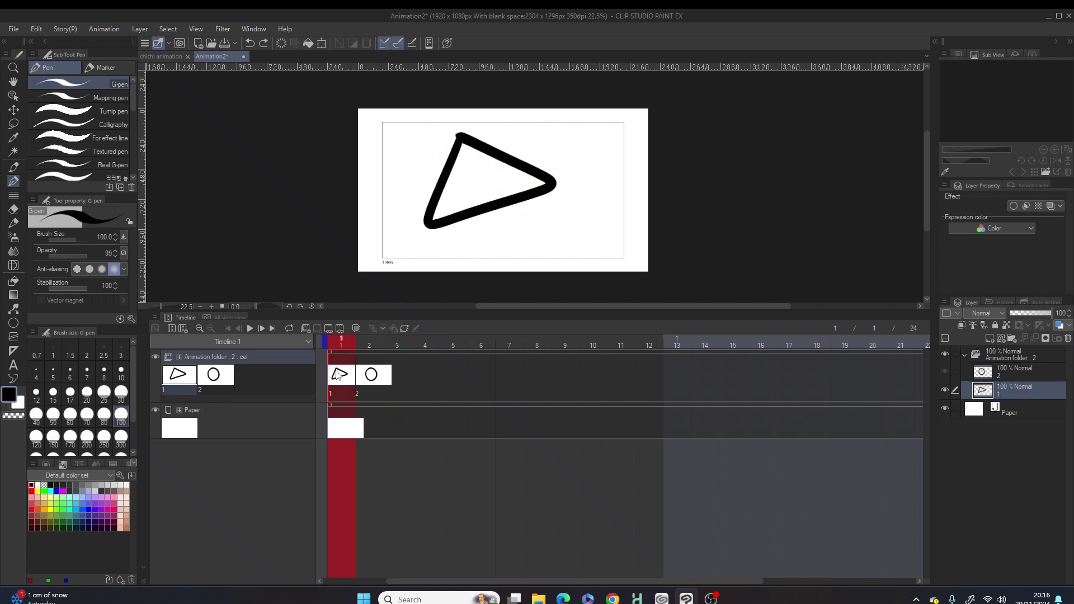
pyautogui.click(371, 375)
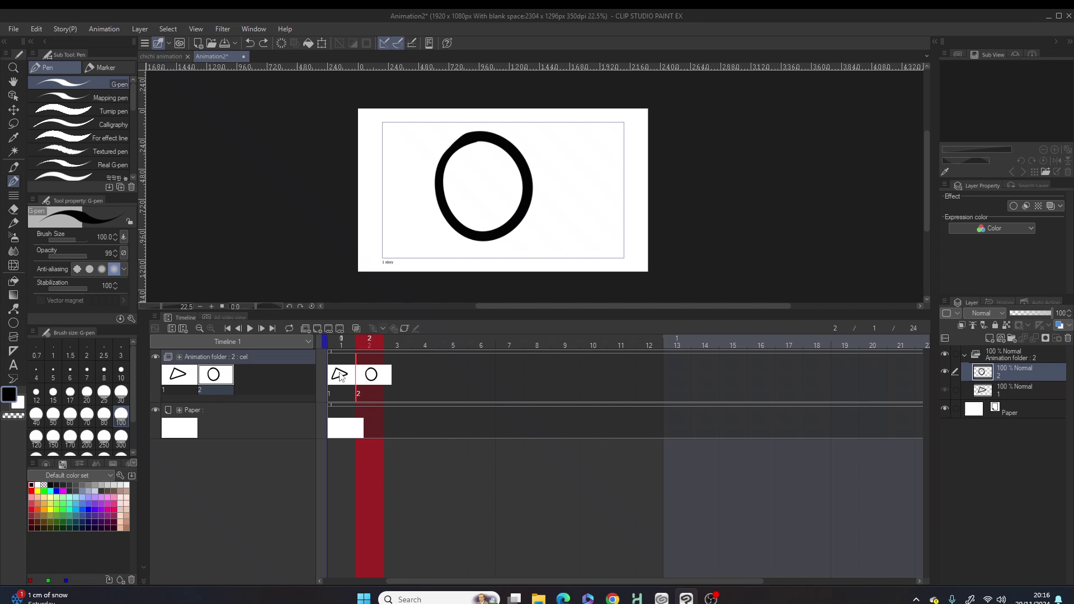
pyautogui.click(341, 376)
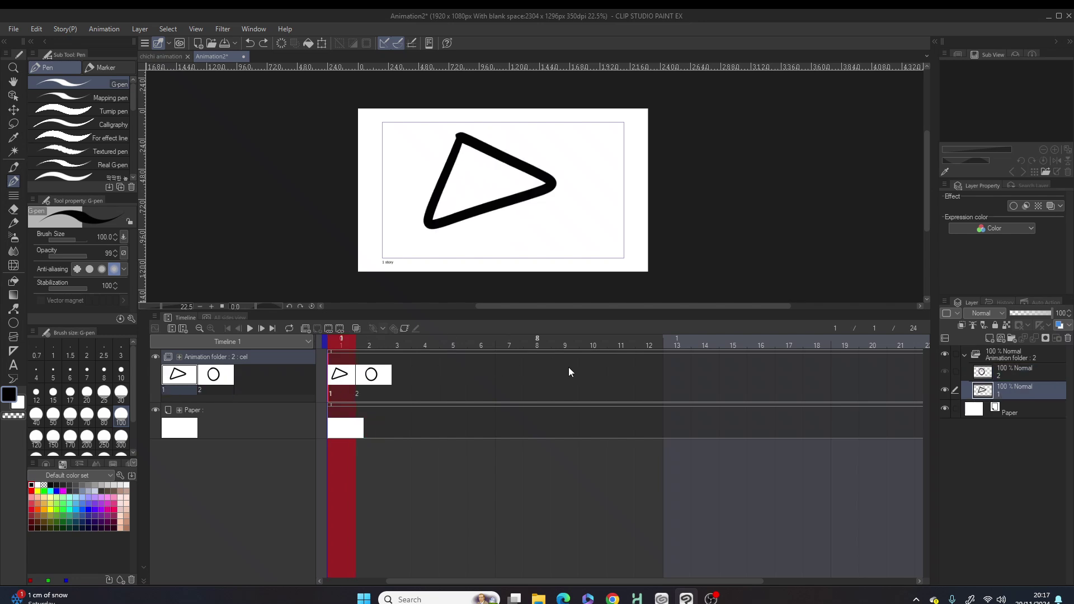
# Duplicate the triangle layer in the Layer panel to create cel 1a
pyautogui.rightClick(1001, 389)
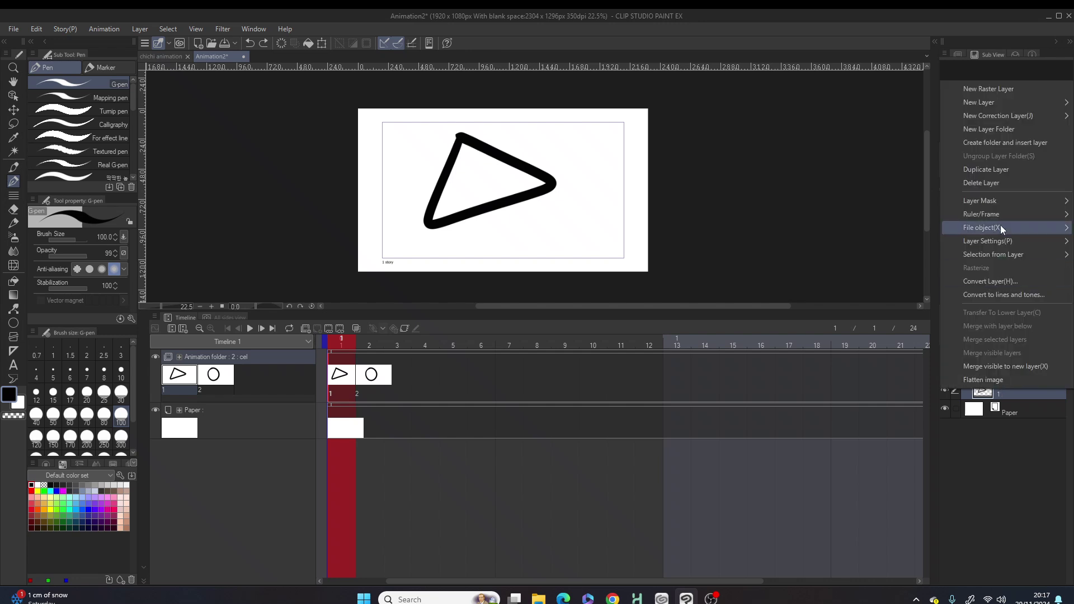
pyautogui.click(1005, 170)
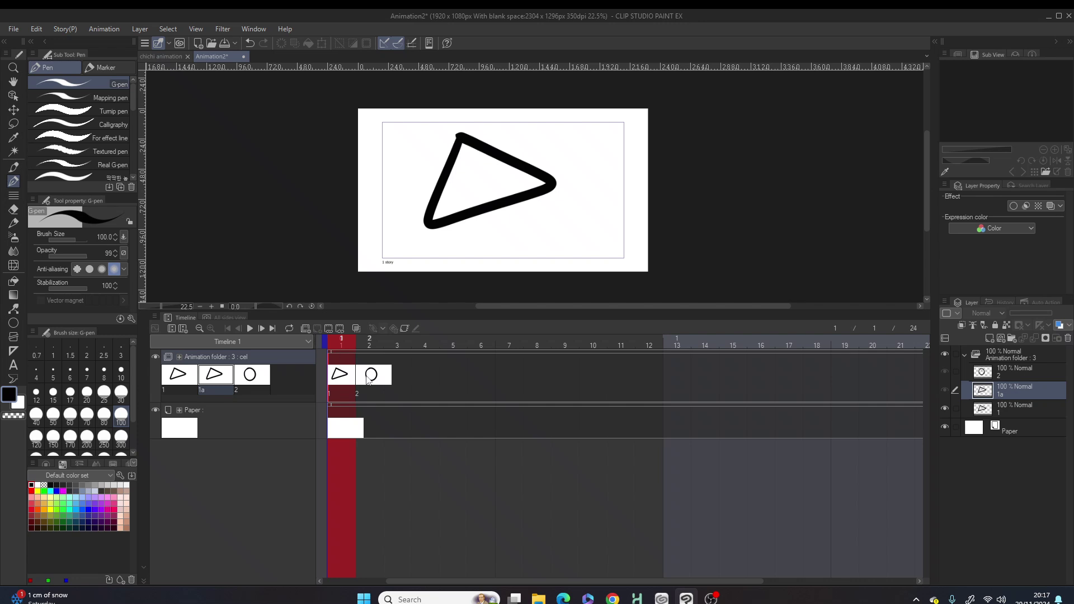
# Assign cel 1a to frame 3 through the Select layer dialog
pyautogui.click(395, 372)
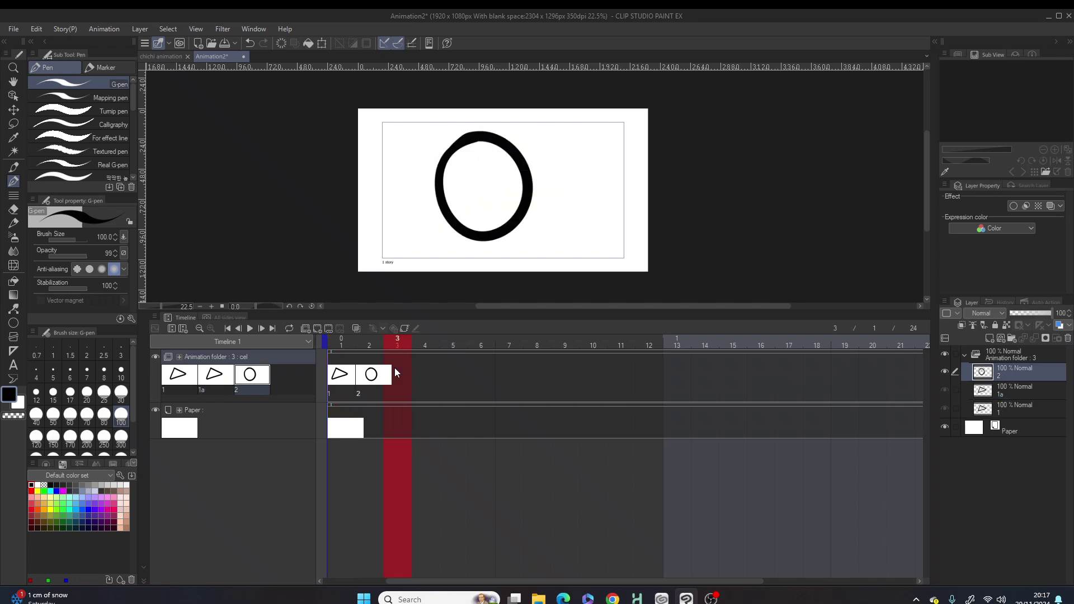
pyautogui.click(328, 331)
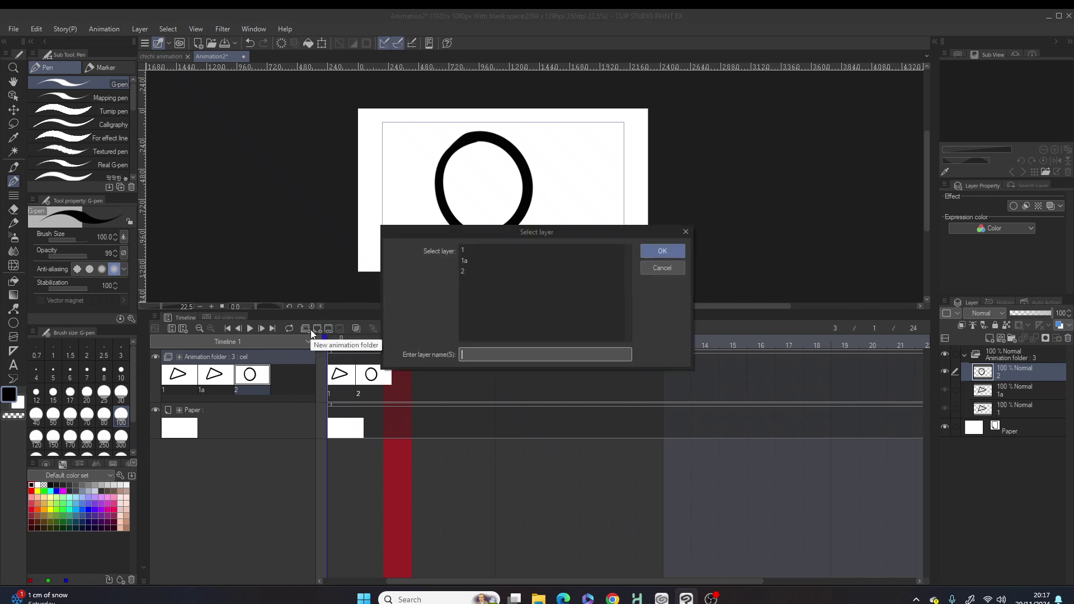
pyautogui.click(468, 271)
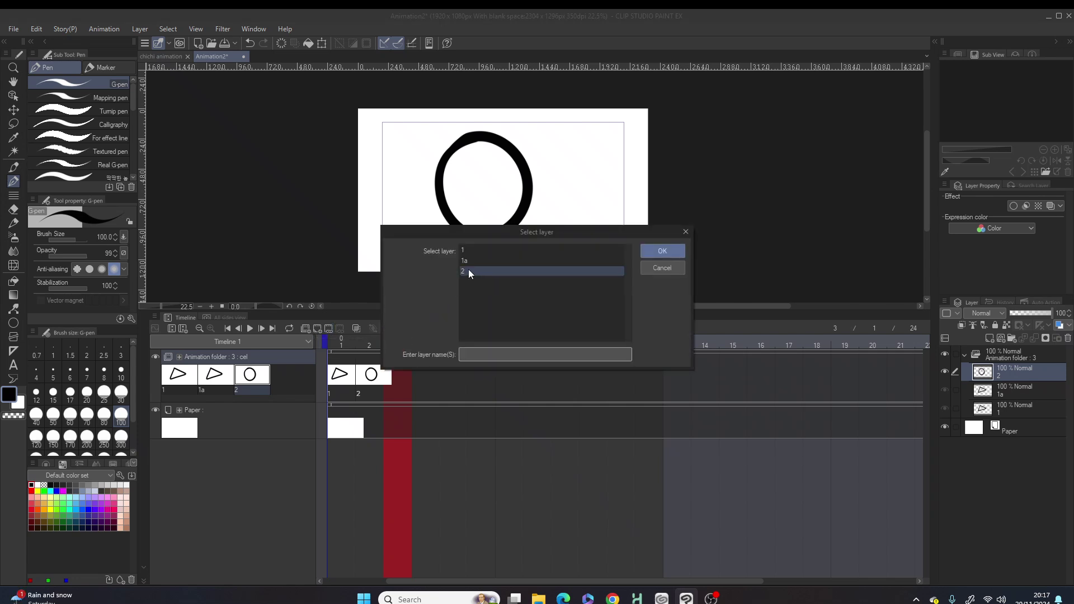
pyautogui.click(474, 251)
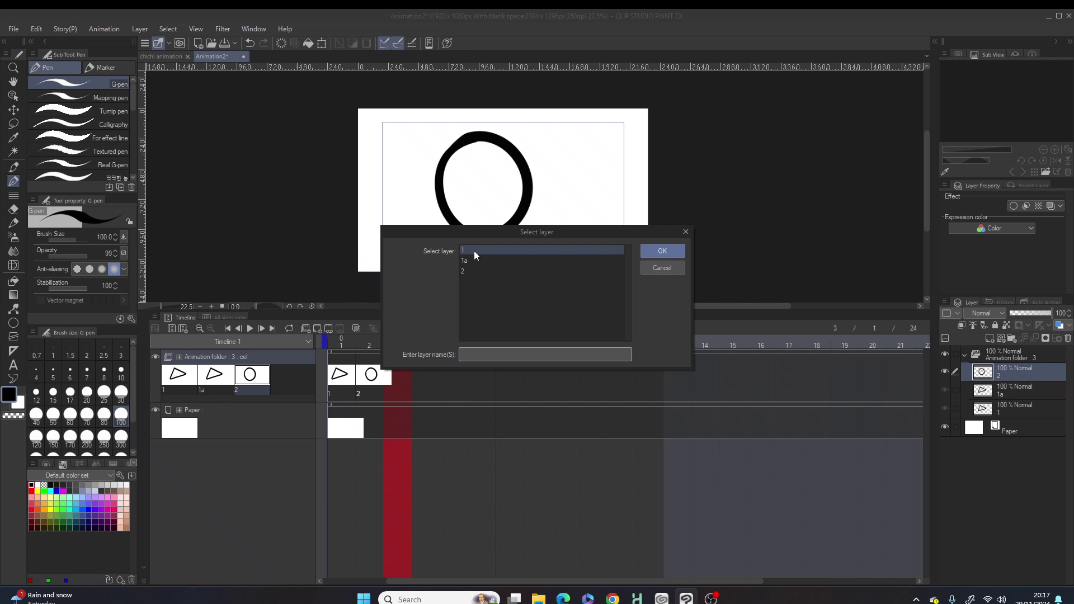
pyautogui.click(475, 261)
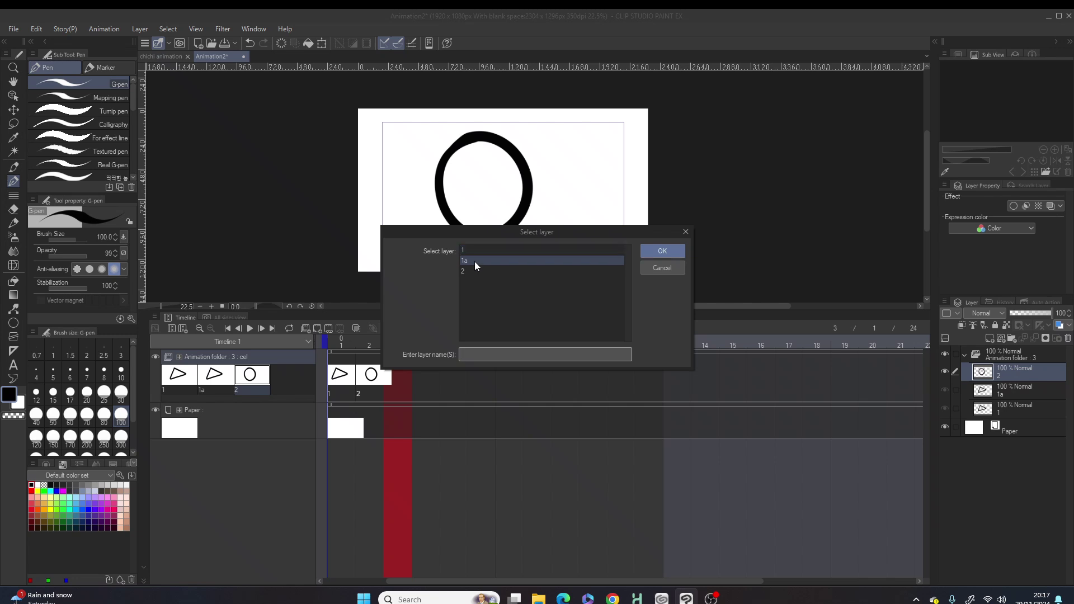
pyautogui.click(469, 271)
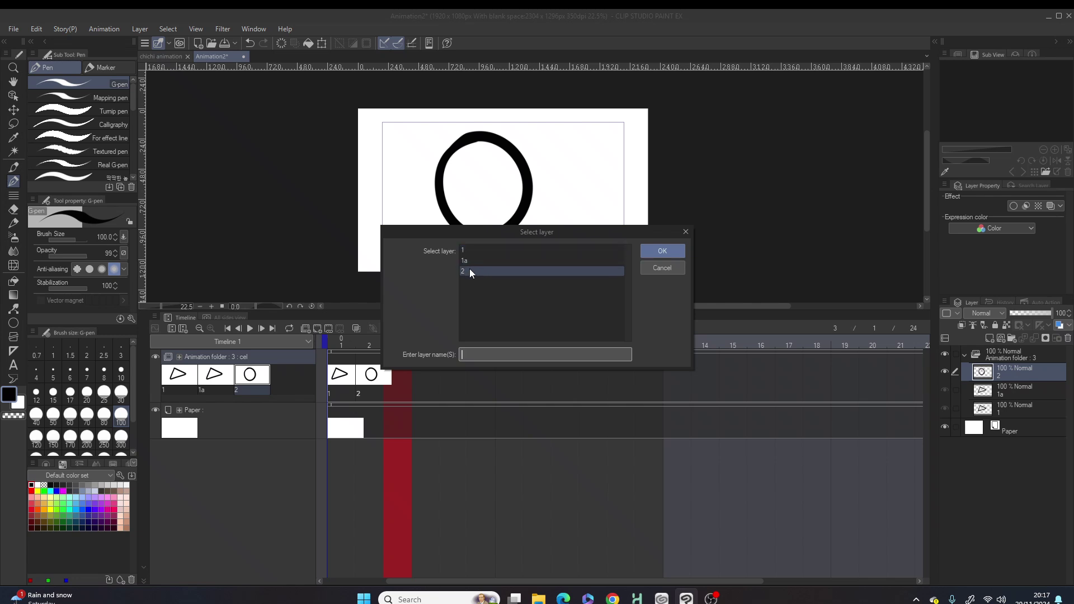
pyautogui.click(477, 261)
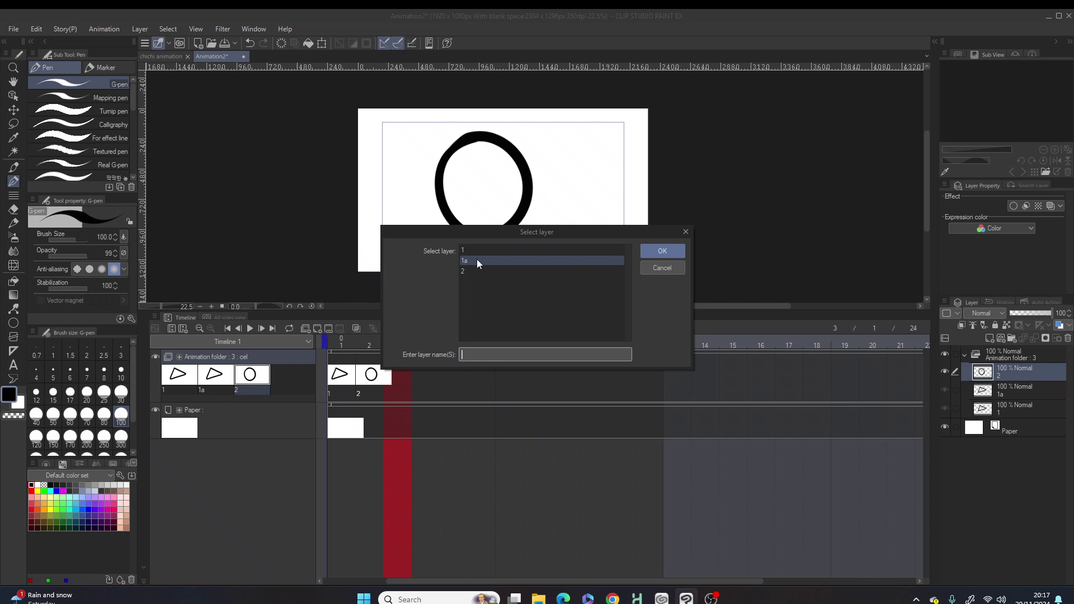
pyautogui.click(657, 249)
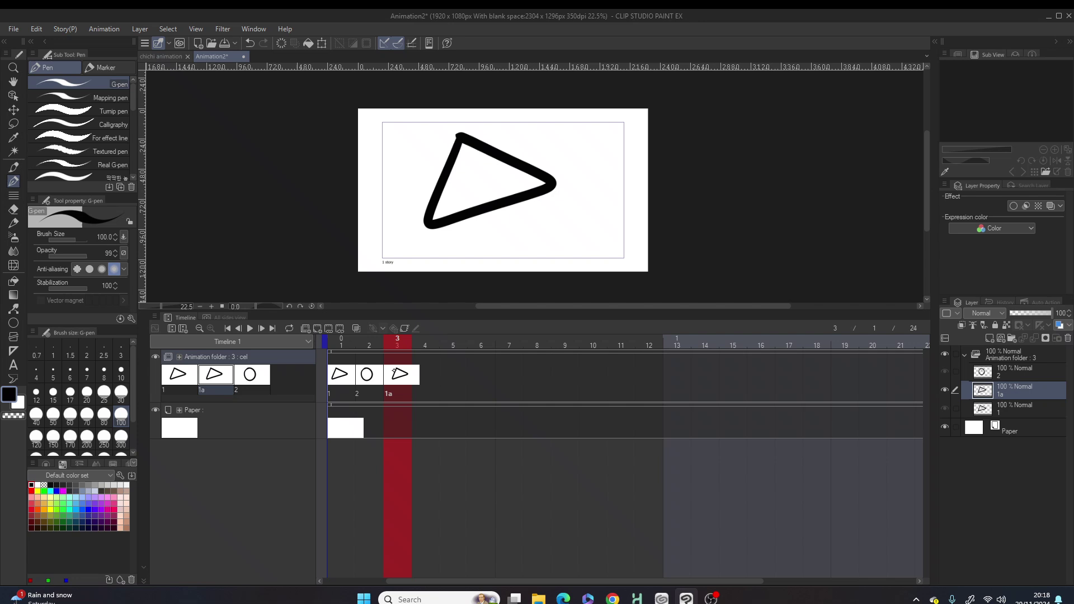
# Scribble four thick star-like G-pen strokes over the triangle on frame 3
pyautogui.click(341, 374)
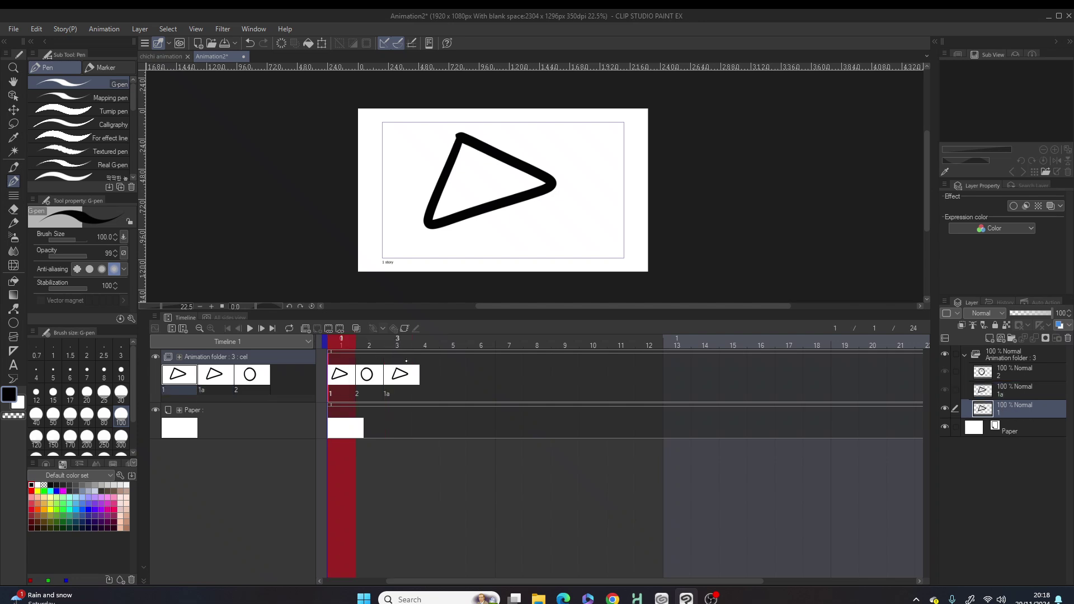
pyautogui.click(400, 375)
pyautogui.moveTo(411, 153); pyautogui.dragTo(553, 213)
pyautogui.moveTo(513, 127); pyautogui.dragTo(478, 260)
pyautogui.moveTo(462, 131); pyautogui.dragTo(506, 249)
pyautogui.moveTo(406, 199); pyautogui.dragTo(588, 157)
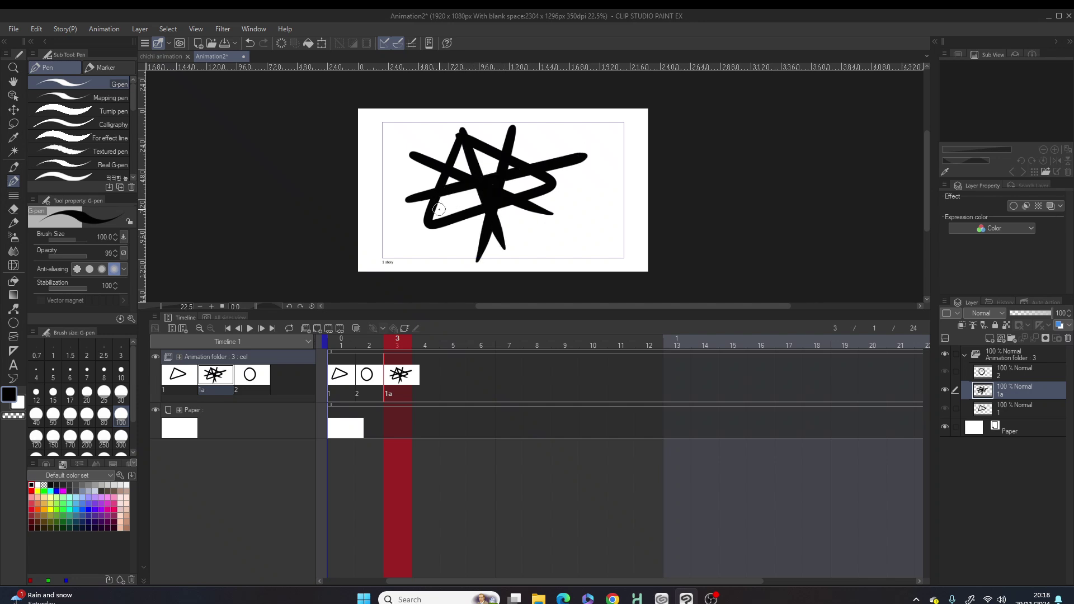
# Flip between frames 1 and 3 to compare, ending on frame 3
pyautogui.click(344, 380)
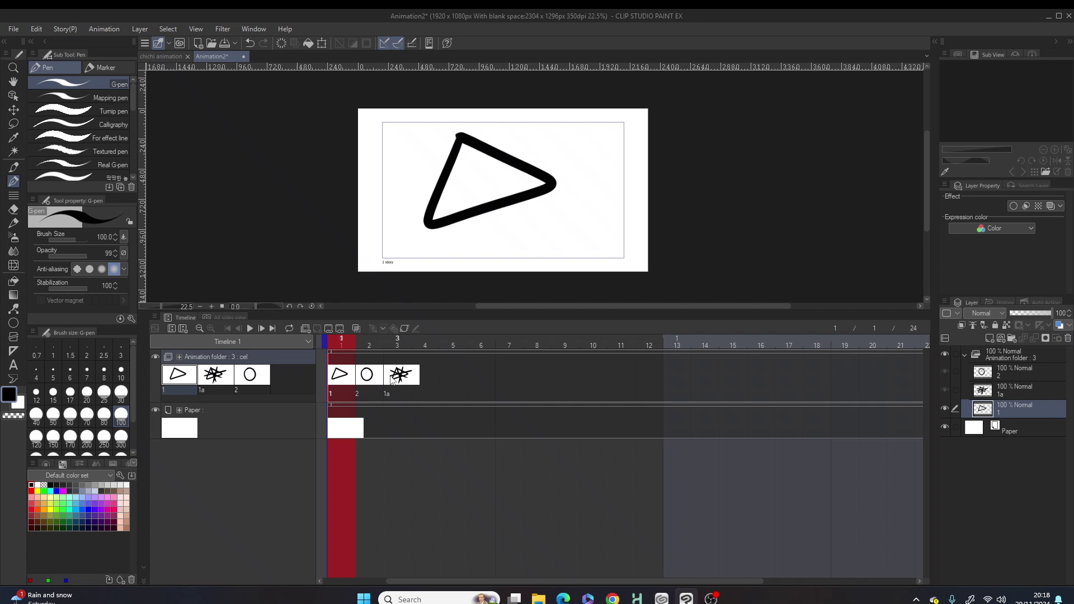
pyautogui.click(406, 380)
pyautogui.click(348, 379)
pyautogui.click(403, 380)
pyautogui.click(344, 381)
pyautogui.click(409, 380)
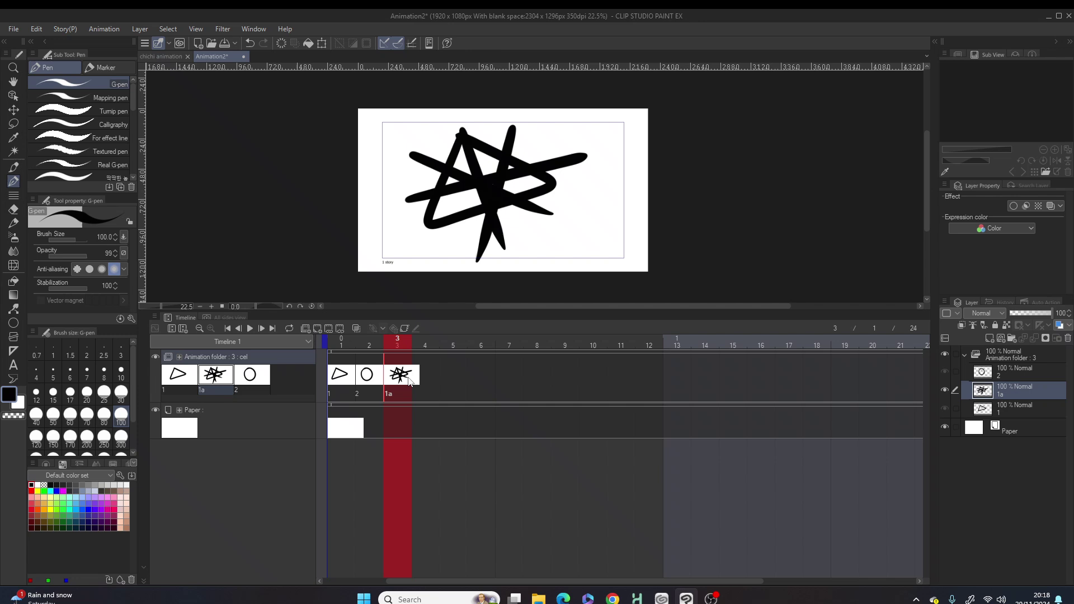
# Apply Animation > Edit track > Rename in timeline order to the cels
pyautogui.click(103, 30)
pyautogui.moveTo(124, 70)
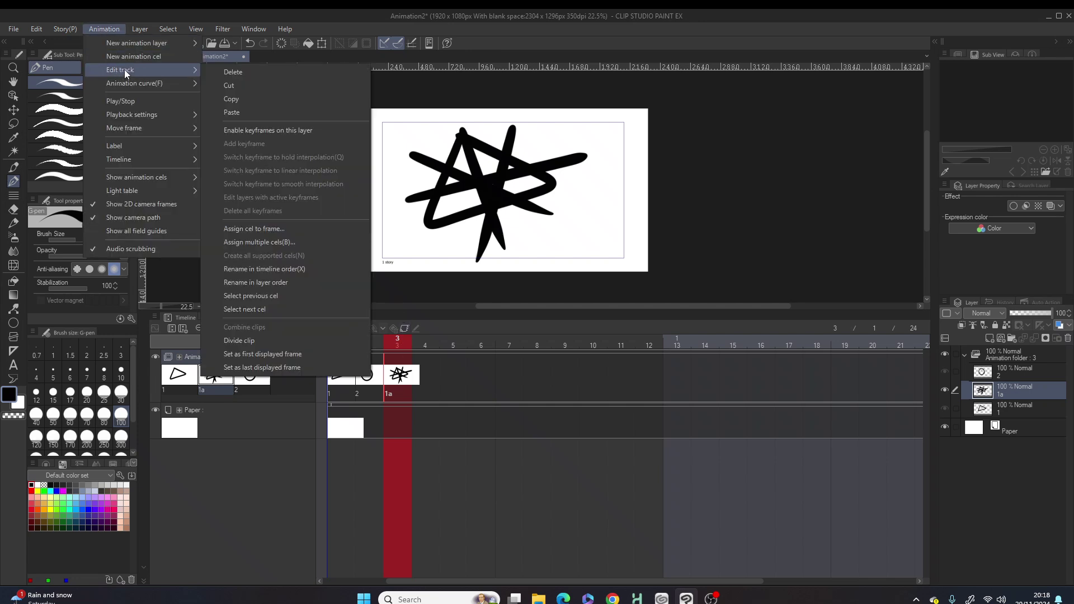
pyautogui.click(274, 270)
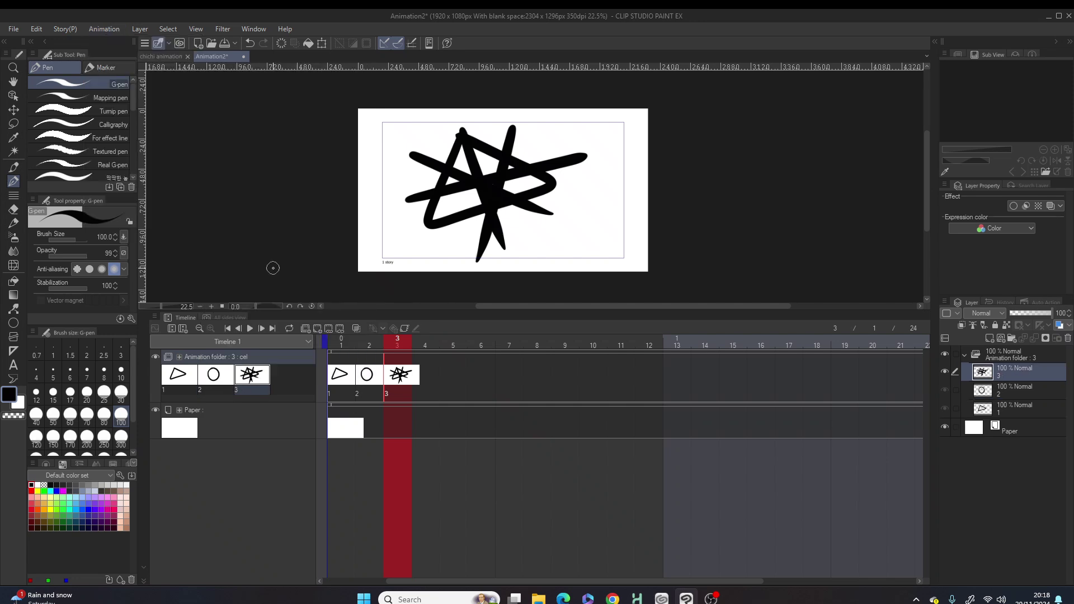
# Check frames 1, 2 and 3: triangle, circle, scribbled triangle
pyautogui.click(339, 379)
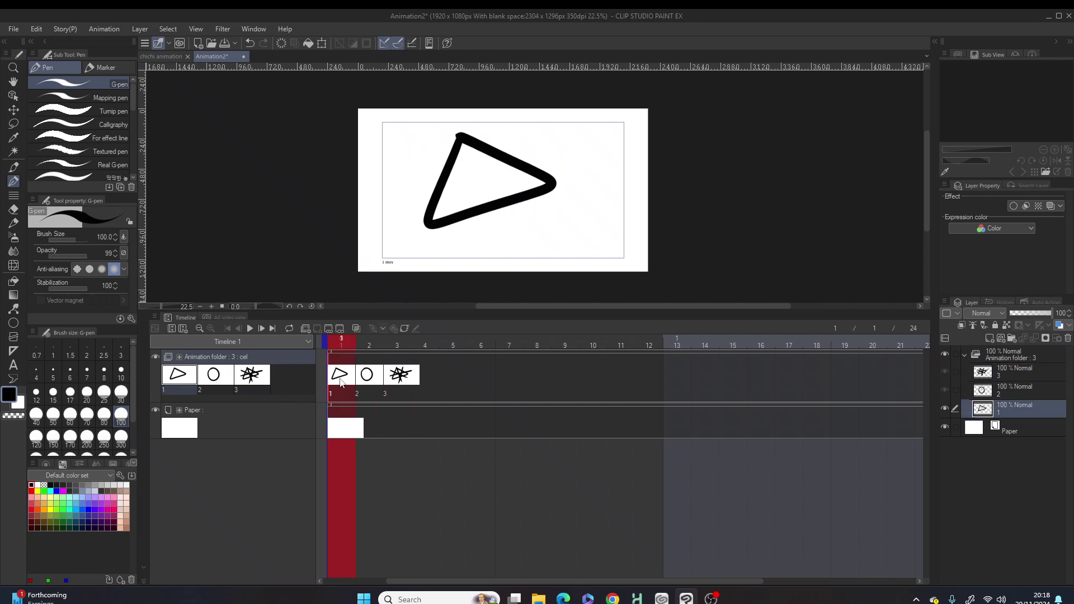
pyautogui.click(363, 381)
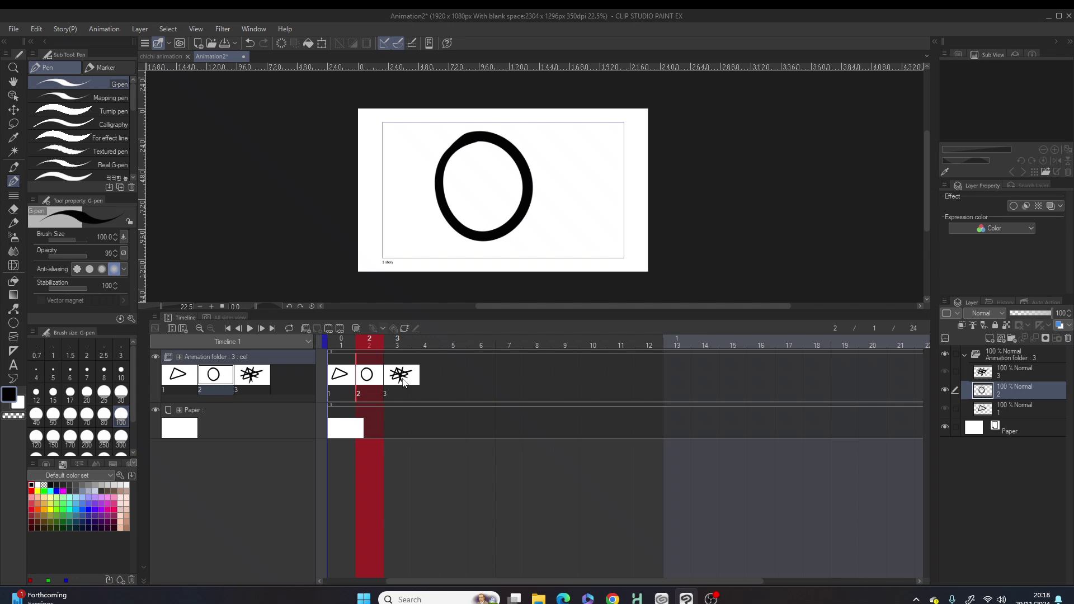
pyautogui.click(399, 383)
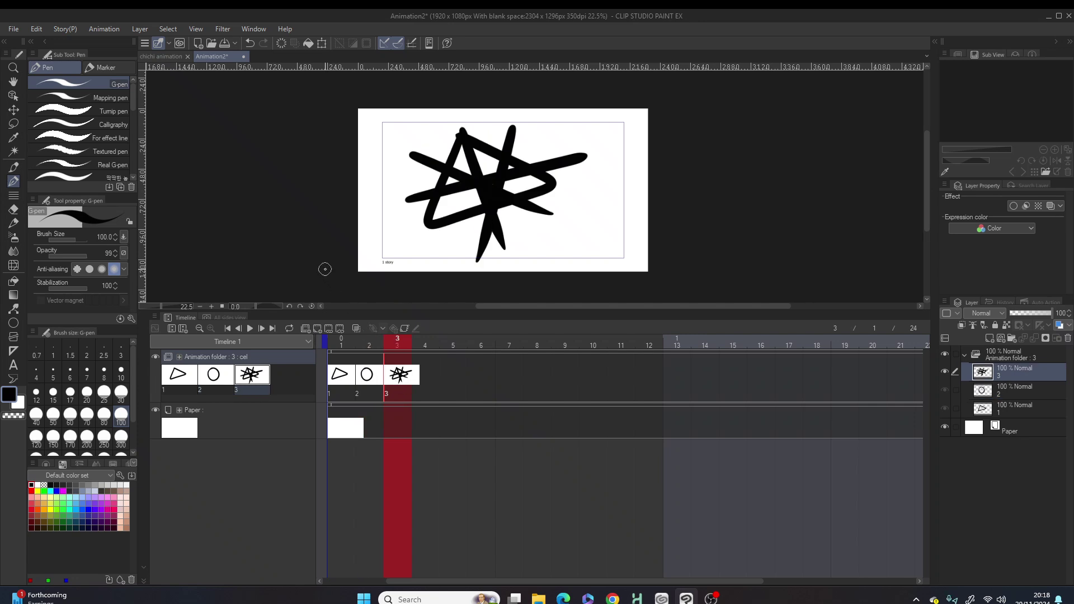